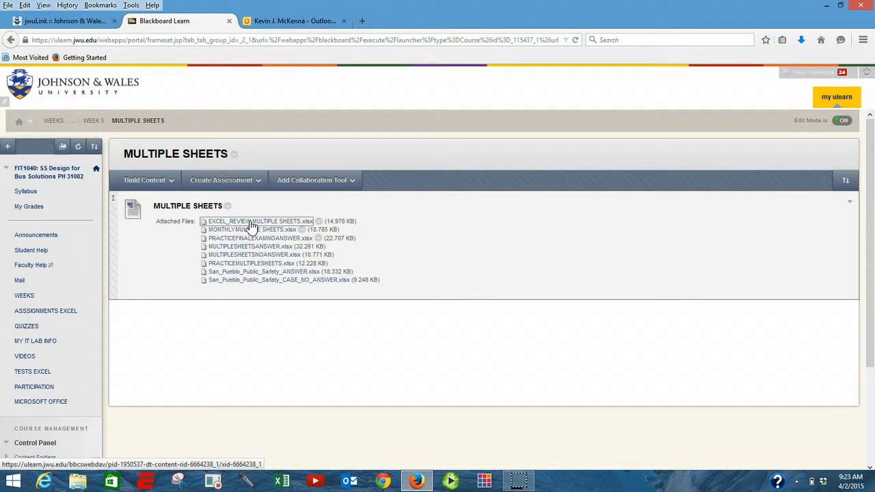
# Step: Open the EXCEL_REVIEW MULTIPLE SHEETS.xlsx attachment in Excel and enable editing
pyautogui.click(251, 225)
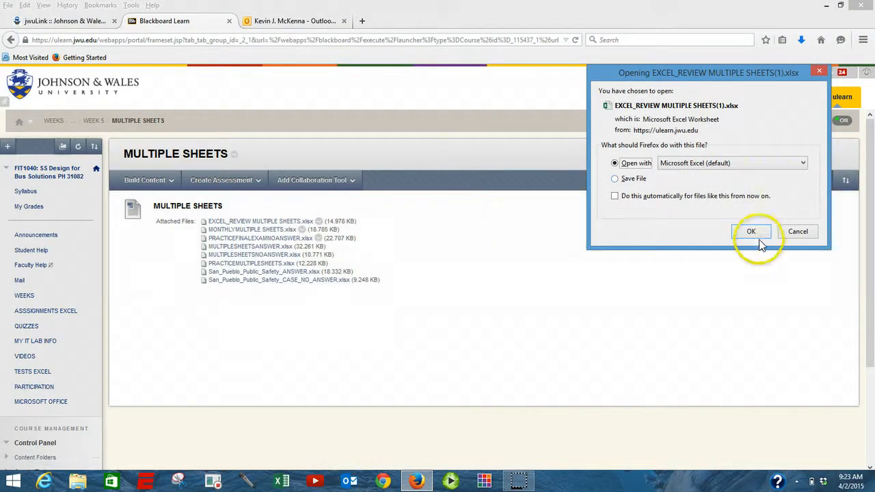
pyautogui.click(755, 233)
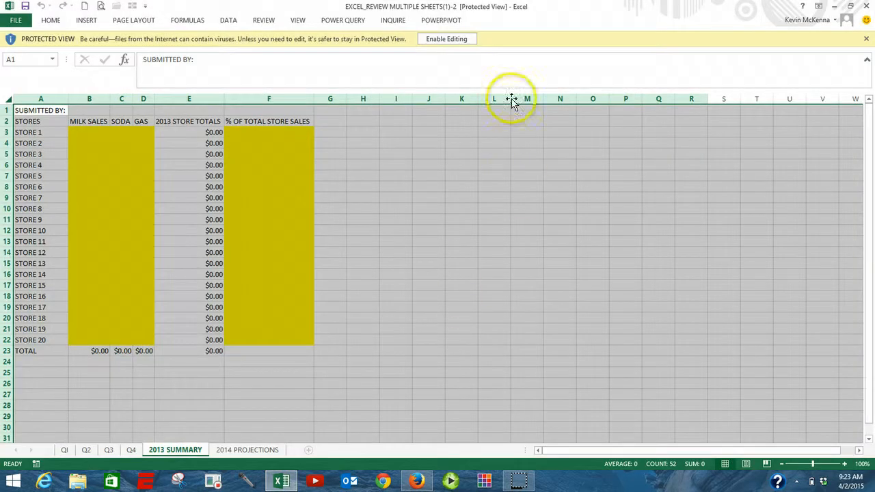
pyautogui.click(446, 38)
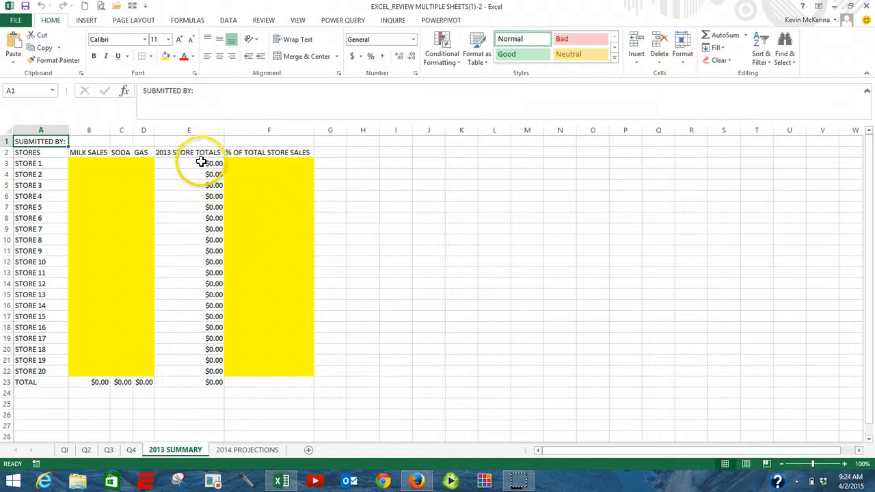
# Step: Inspect the store total formula in E3 of 2013 SUMMARY and browse the Q1 to Q4 sheets
pyautogui.click(201, 162)
pyautogui.doubleClick(184, 166)
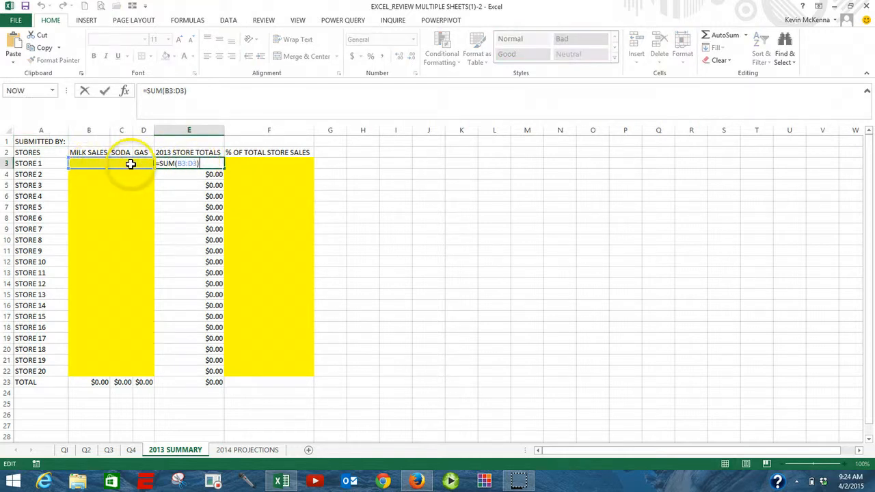
pyautogui.press('Escape')
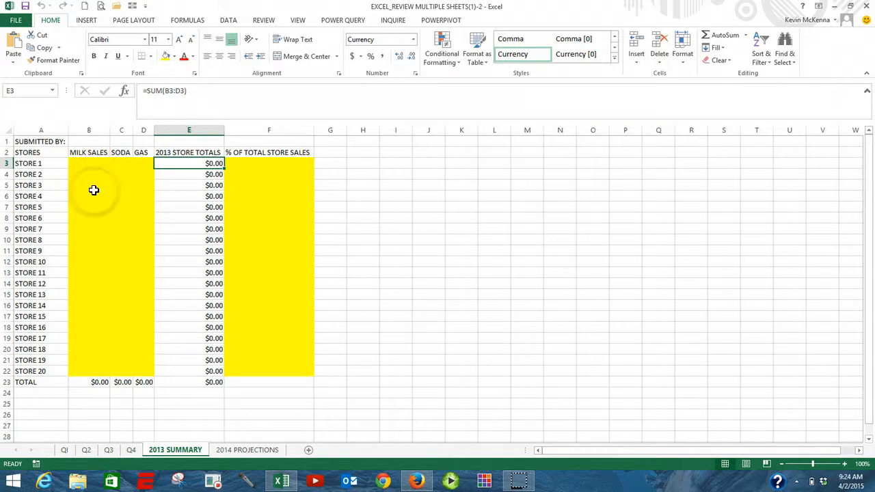
pyautogui.click(65, 451)
pyautogui.click(86, 450)
pyautogui.click(111, 451)
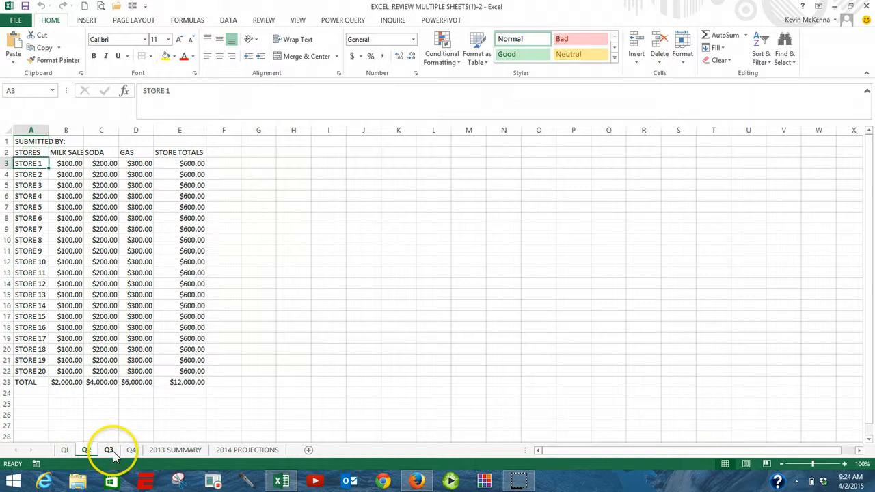
pyautogui.click(131, 451)
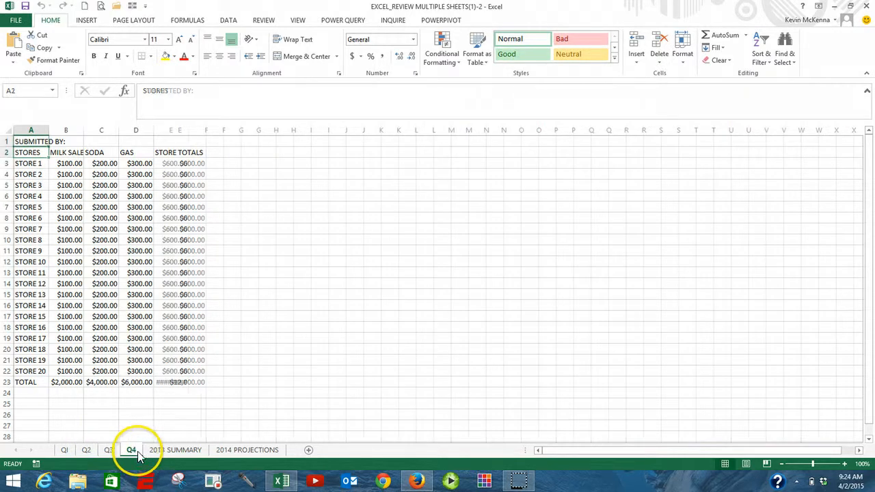
pyautogui.click(175, 451)
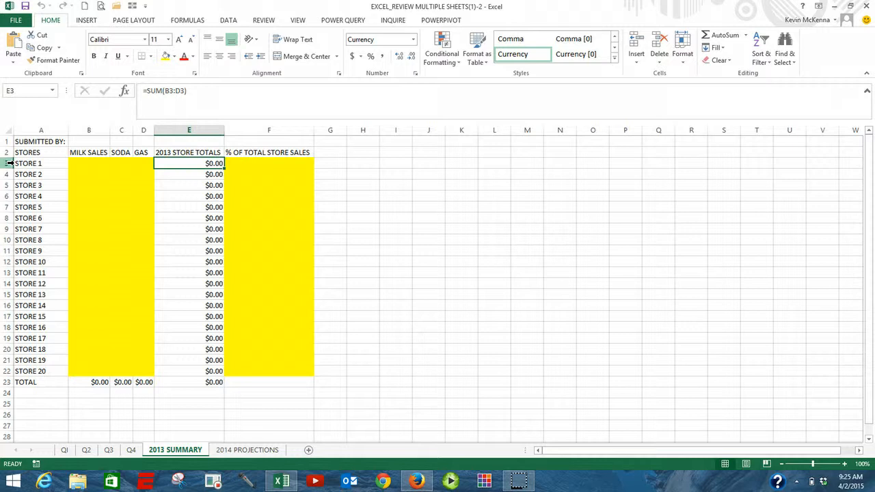
# Step: Compare the Store 1 and Store 20 rows on the 2013 SUMMARY sheet and each quarterly sheet
pyautogui.click(8, 163)
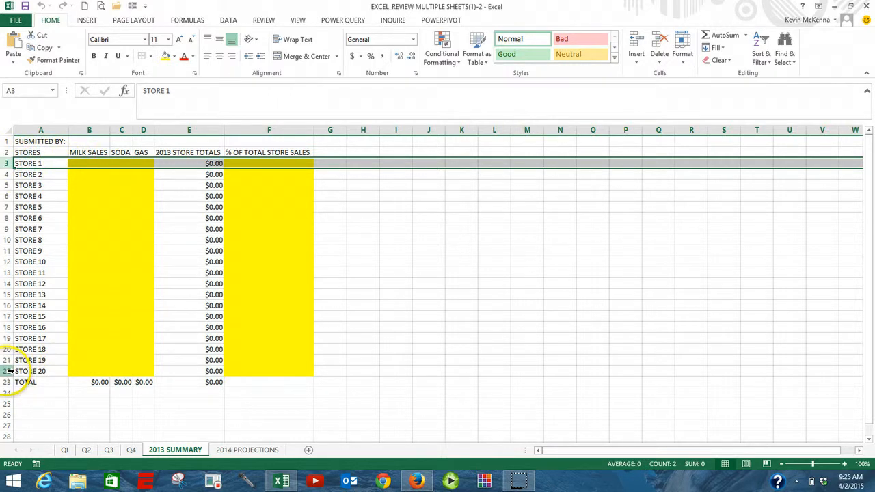
pyautogui.click(8, 371)
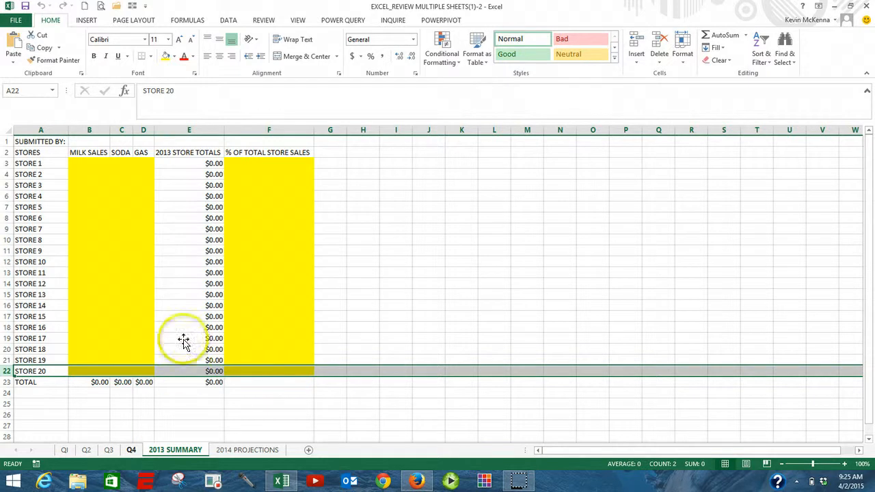
pyautogui.click(8, 163)
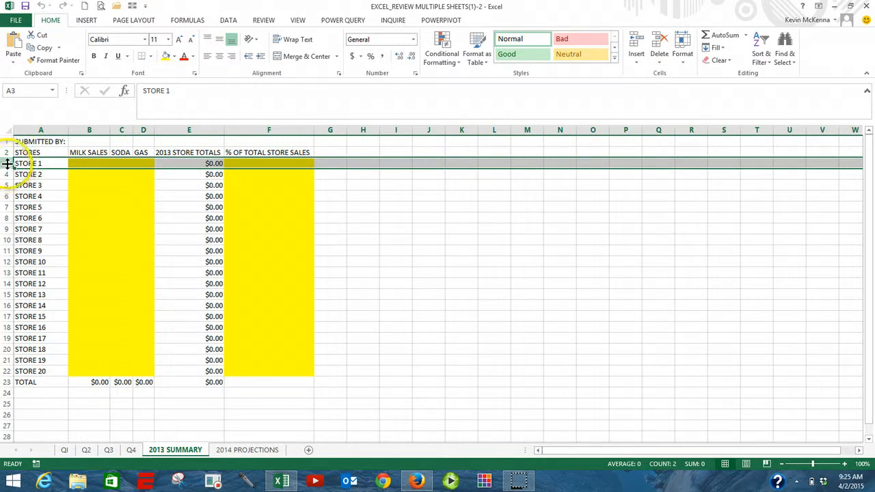
pyautogui.click(8, 371)
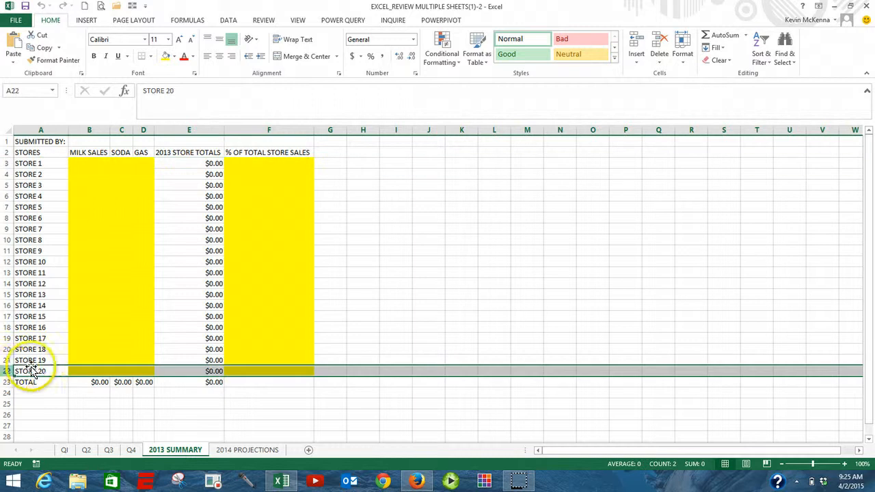
pyautogui.click(65, 451)
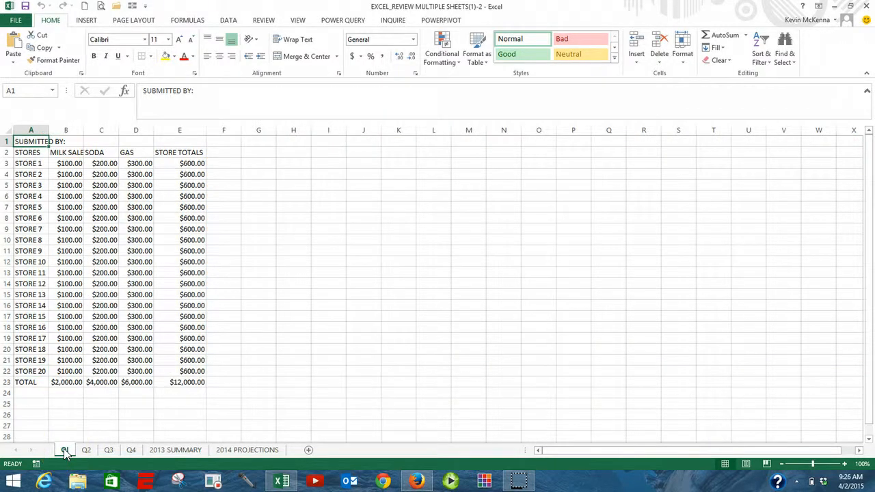
pyautogui.click(7, 164)
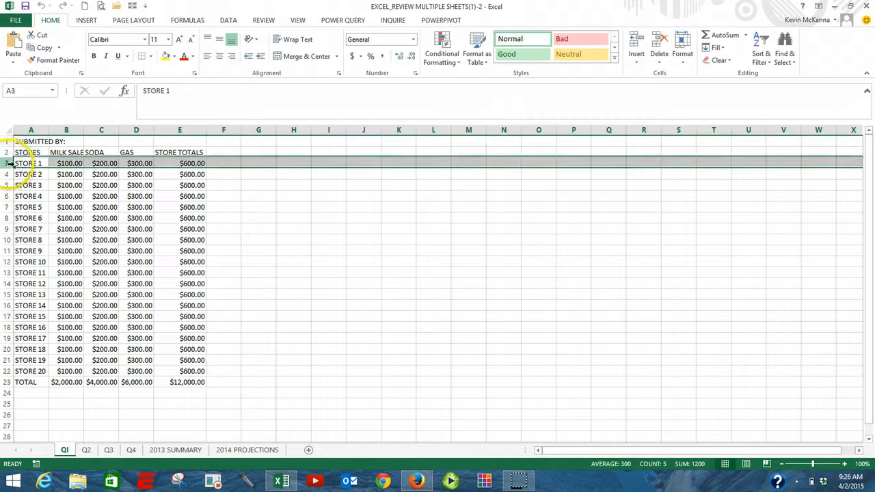
pyautogui.click(7, 371)
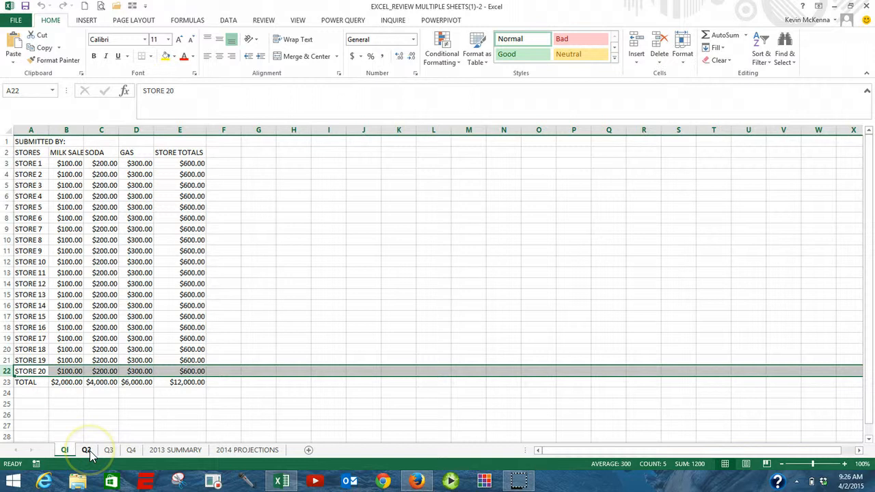
pyautogui.click(89, 451)
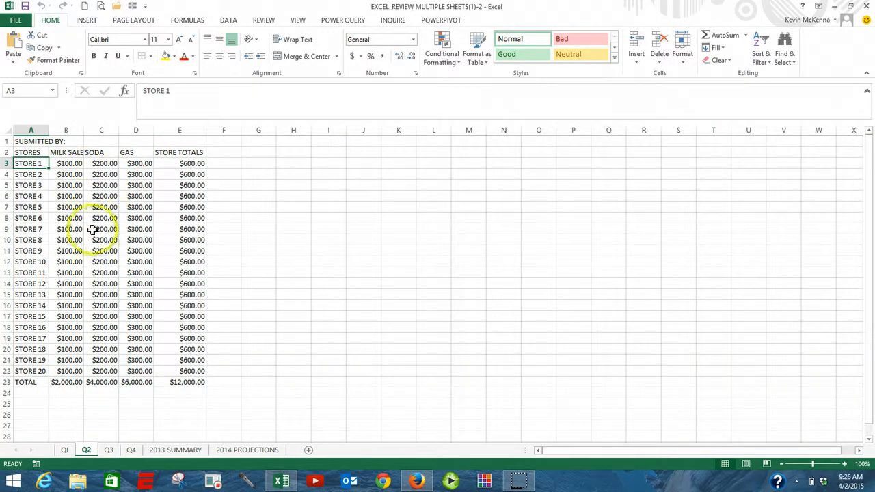
pyautogui.click(110, 450)
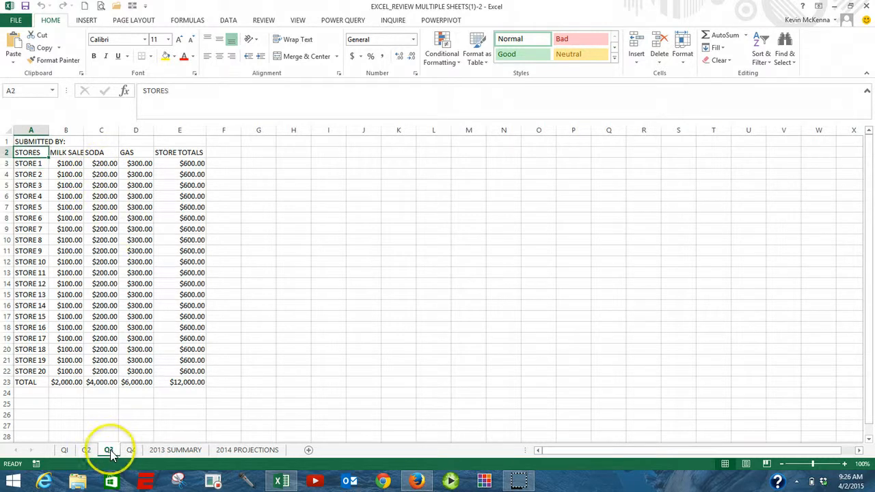
pyautogui.click(132, 451)
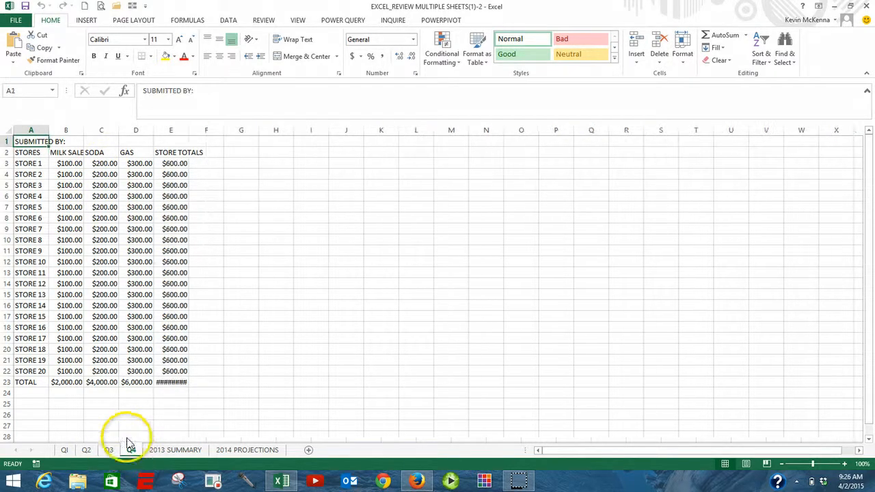
pyautogui.click(7, 164)
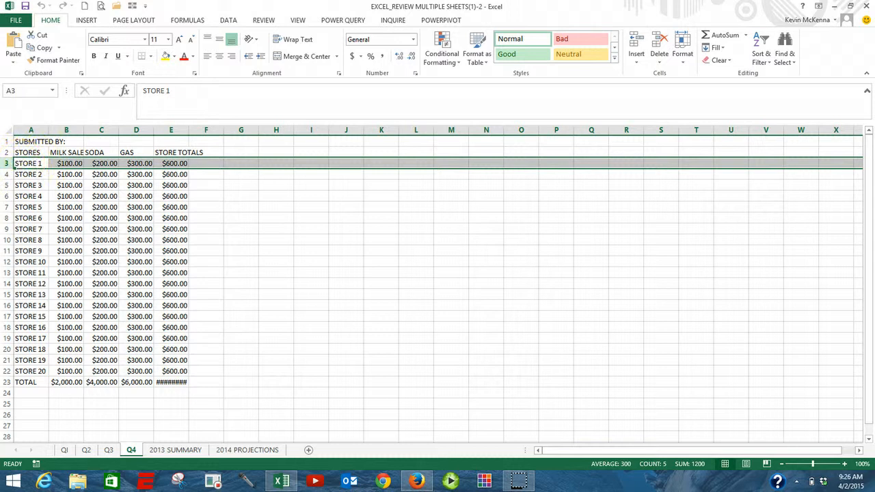
pyautogui.click(10, 371)
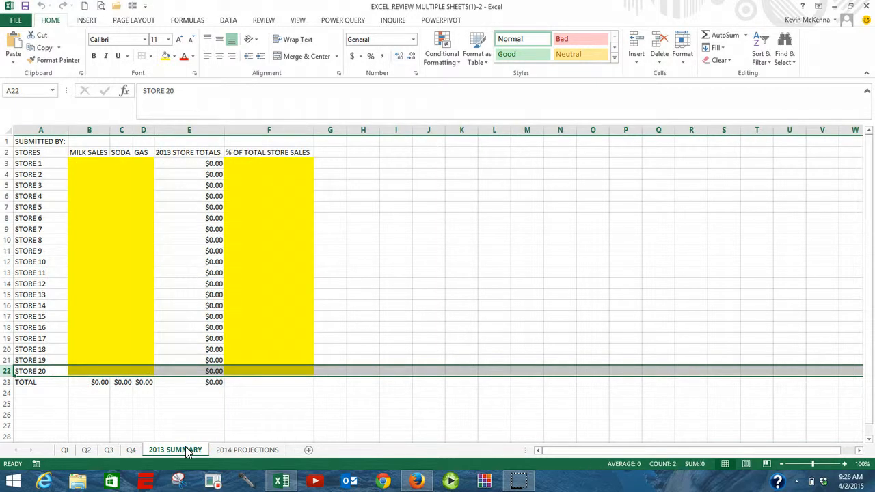
# Step: Enter a 3D AutoSum formula in B3 of 2013 SUMMARY summing B3 across sheets Q1 through Q4
pyautogui.click(165, 448)
pyautogui.click(76, 163)
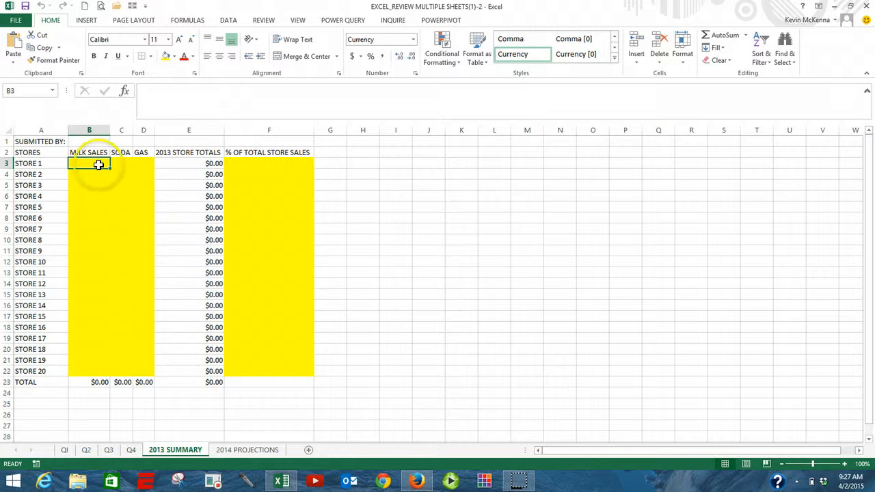
pyautogui.click(720, 39)
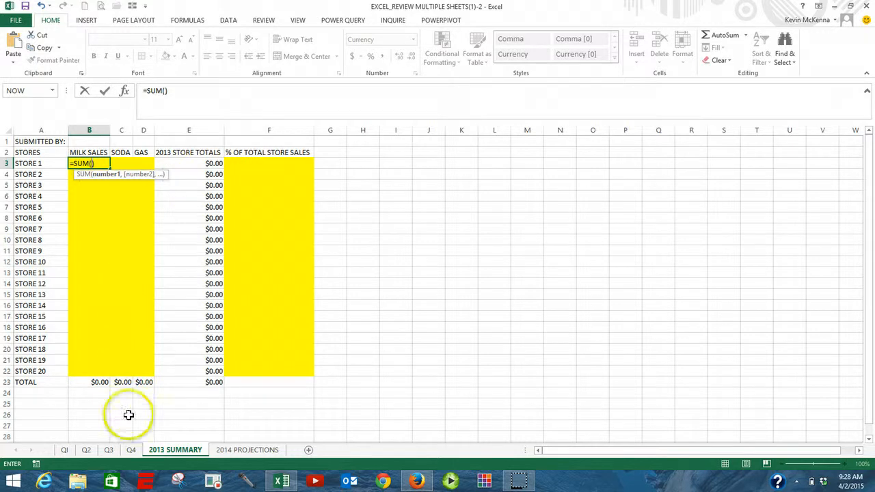
pyautogui.click(65, 449)
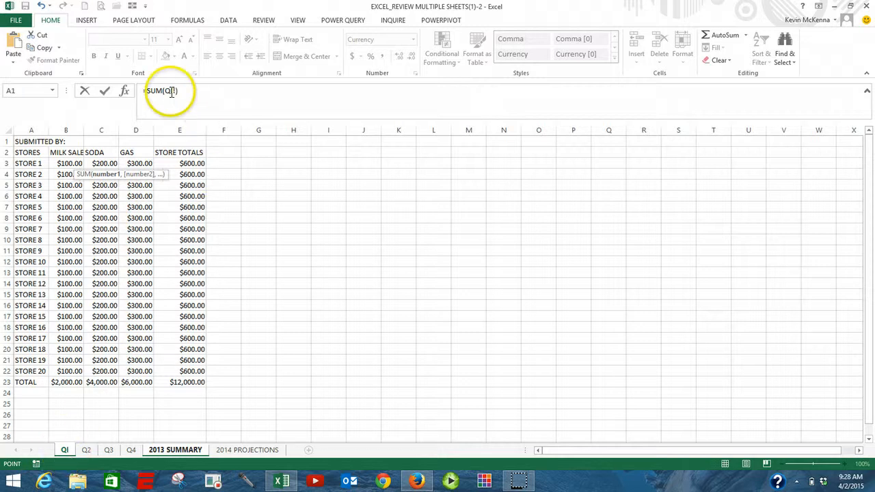
pyautogui.click(66, 163)
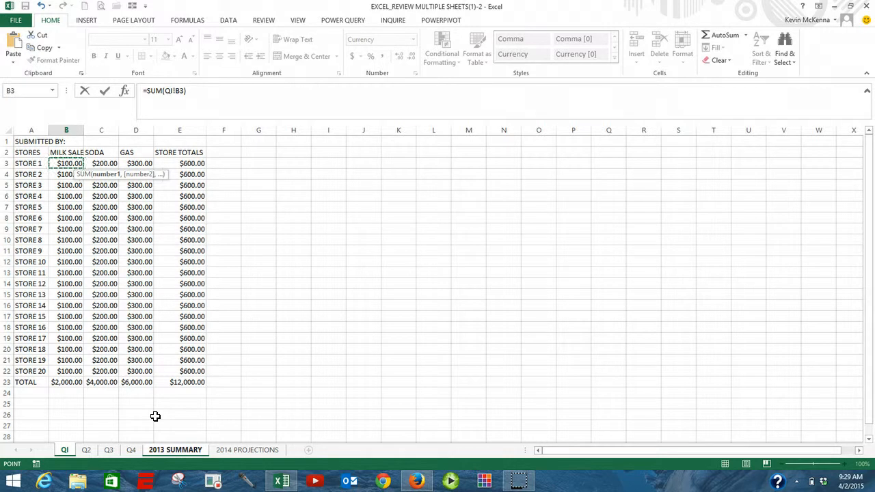
pyautogui.keyDown('shift'); pyautogui.click(132, 452); pyautogui.keyUp('shift')
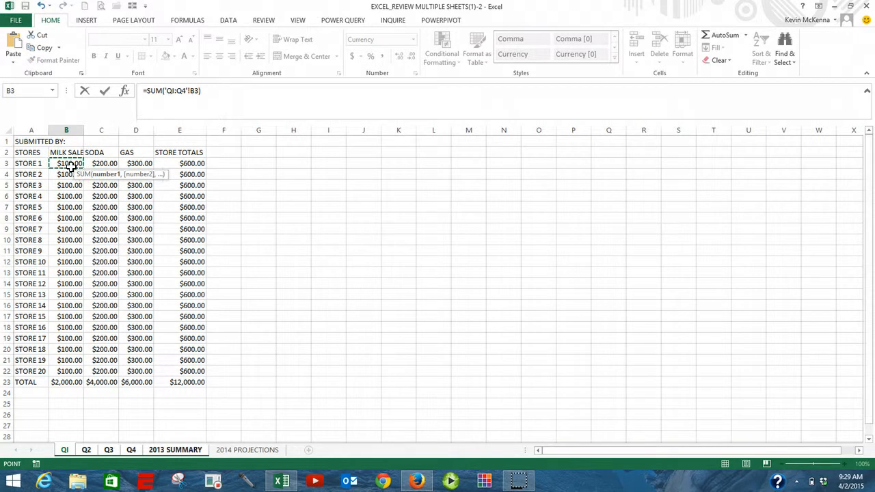
pyautogui.click(106, 92)
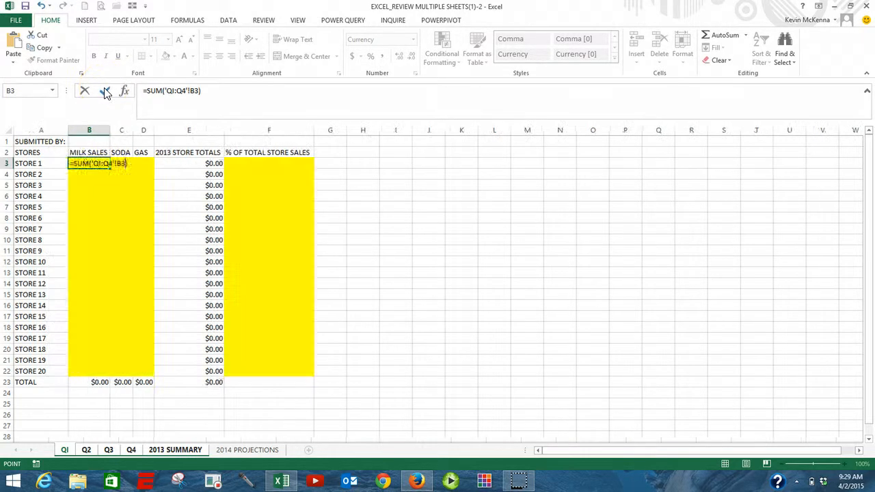
# Step: Fill the B3 formula across to D3 and then down through row 22
pyautogui.click(99, 163)
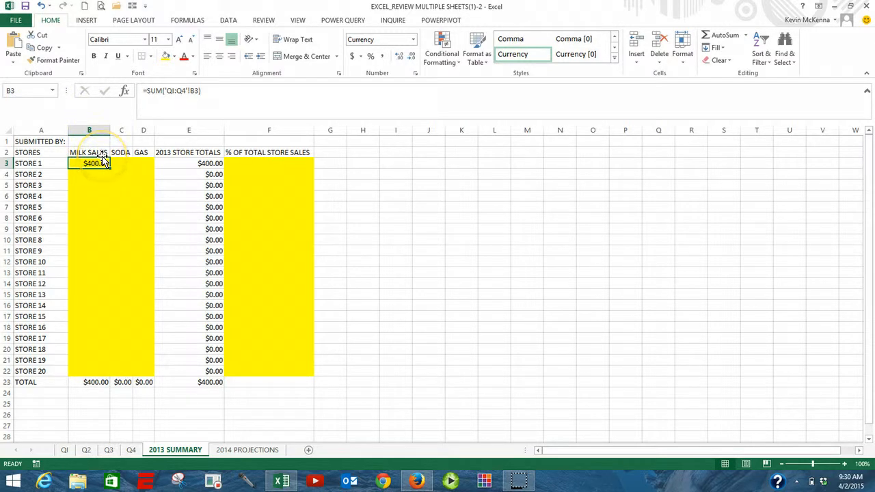
pyautogui.click(98, 162)
pyautogui.moveTo(109, 169); pyautogui.dragTo(145, 165)
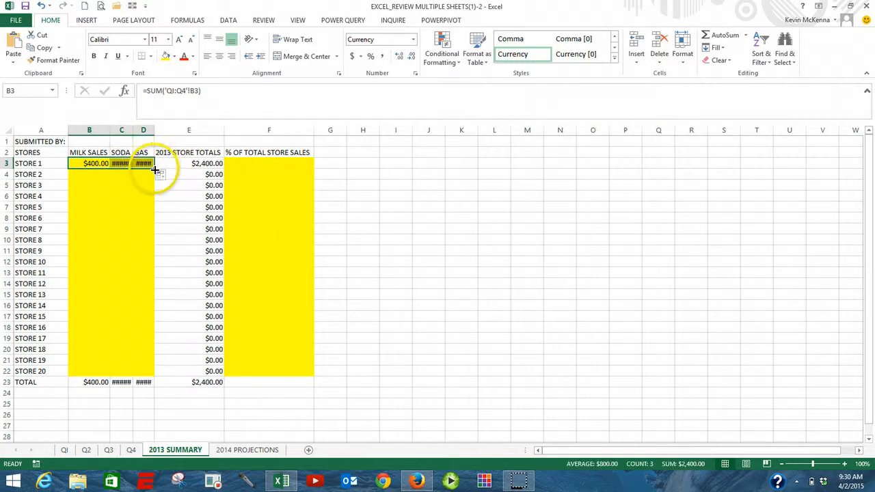
pyautogui.moveTo(155, 169); pyautogui.dragTo(156, 376)
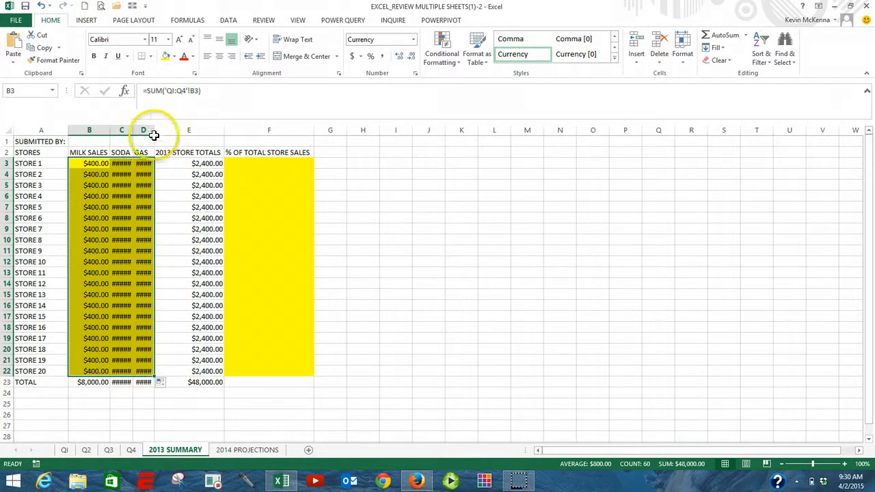
# Step: Autofit all columns of the 2013 SUMMARY sheet and check the formulas in D22 and B22
pyautogui.click(8, 128)
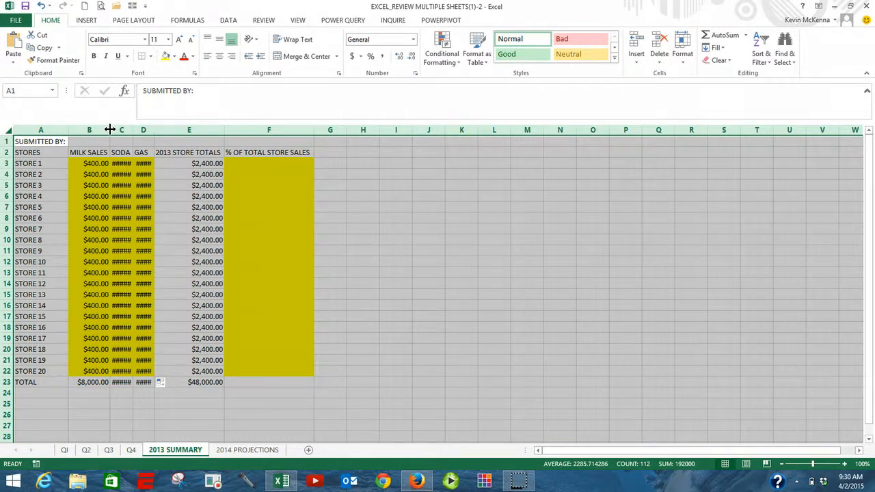
pyautogui.doubleClick(110, 129)
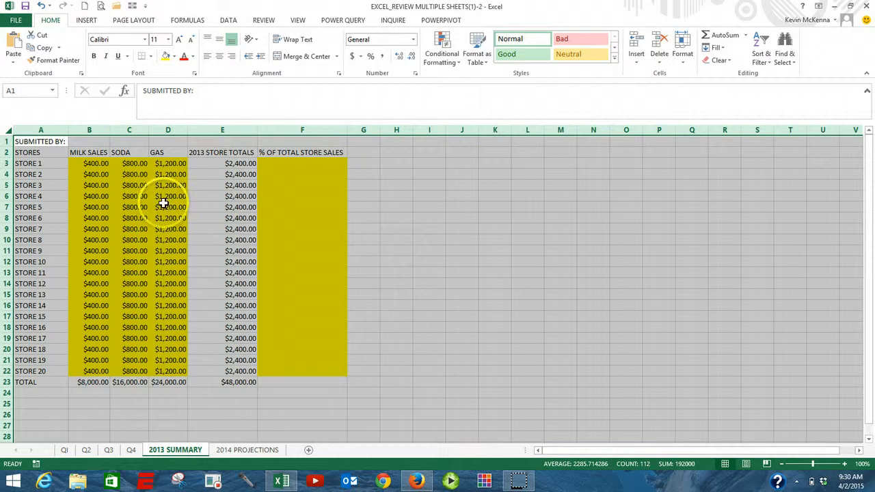
pyautogui.click(166, 371)
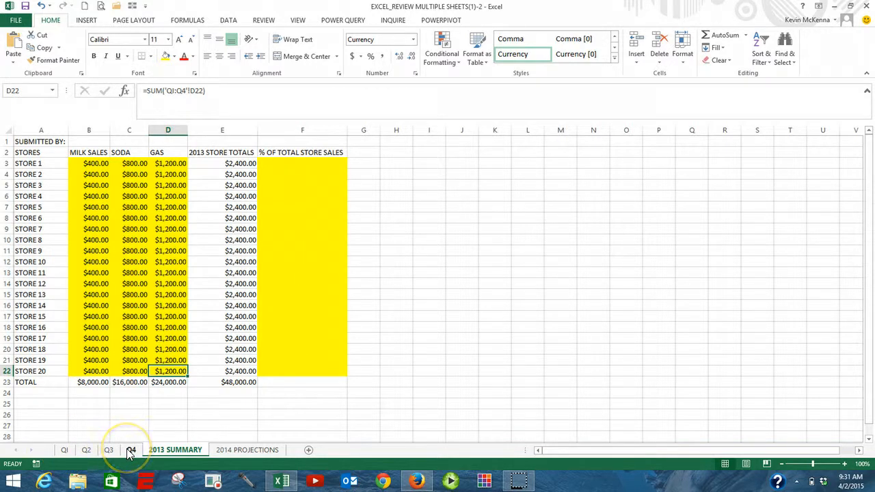
pyautogui.click(89, 370)
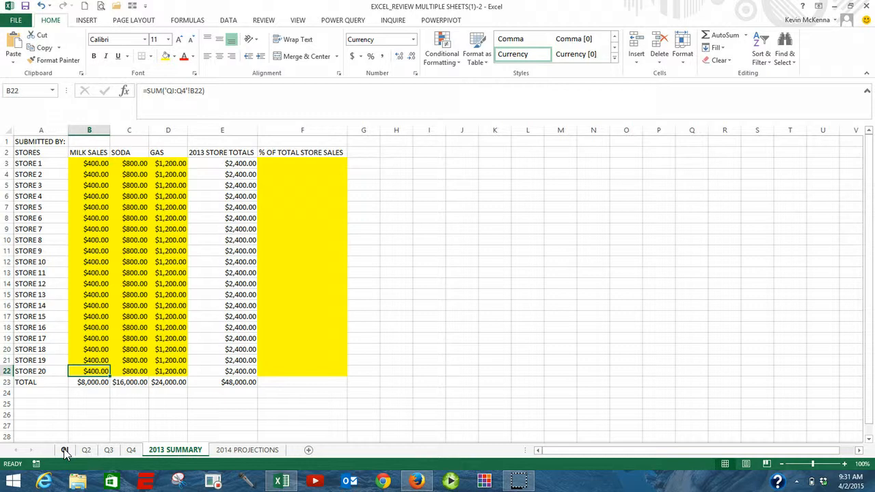
# Step: Move the Q3 sheet to the first position, ahead of Q1
pyautogui.click(108, 450)
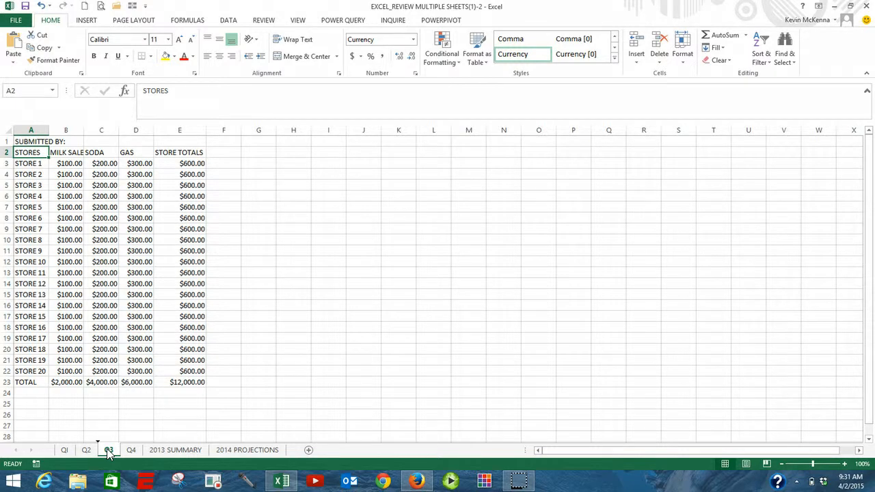
pyautogui.moveTo(106, 449); pyautogui.dragTo(66, 448)
pyautogui.moveTo(66, 448); pyautogui.dragTo(67, 447)
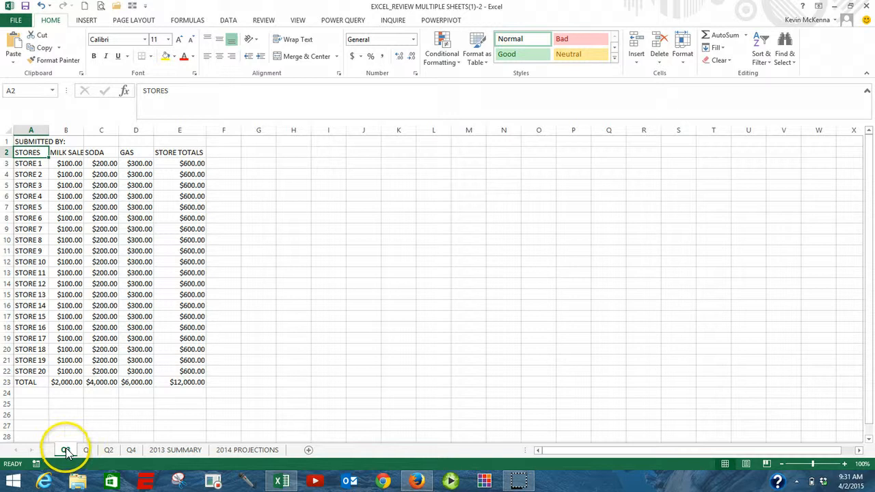
# Step: Check the 2013 SUMMARY totals and the B3 formula with Q3 placed outside the Q1–Q4 range
pyautogui.click(156, 450)
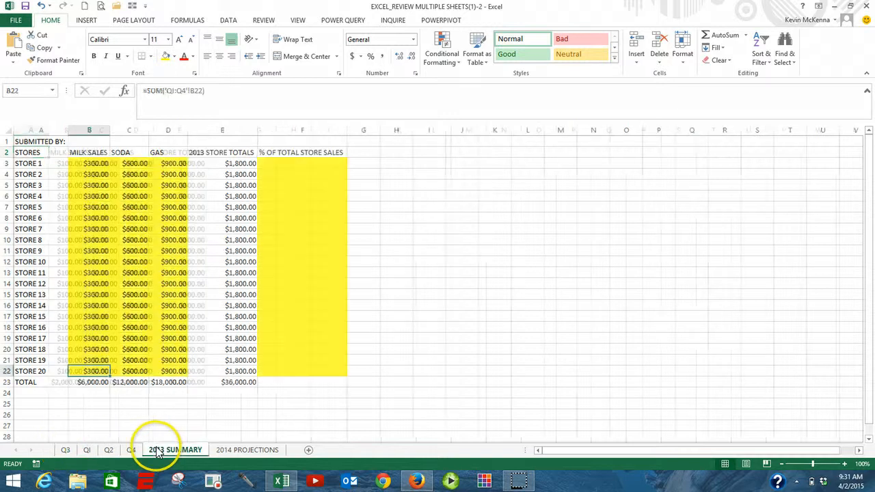
pyautogui.click(96, 164)
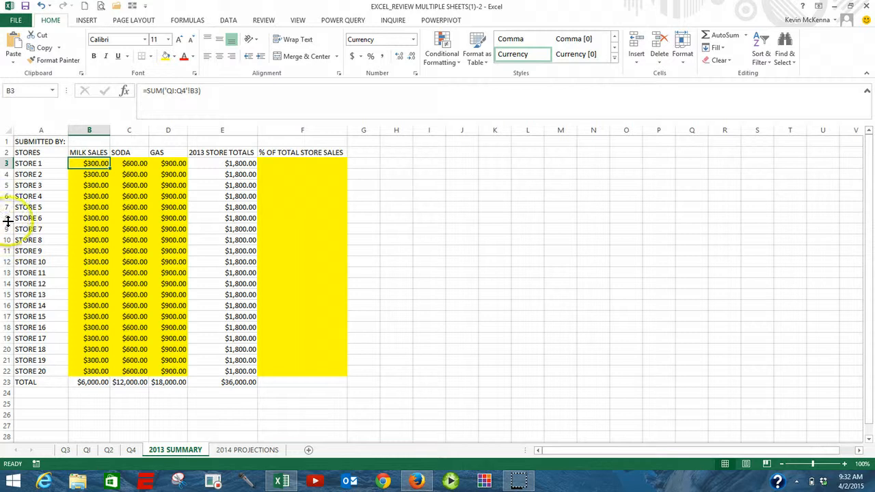
# Step: Move the Q3 sheet back between Q2 and Q4
pyautogui.click(65, 449)
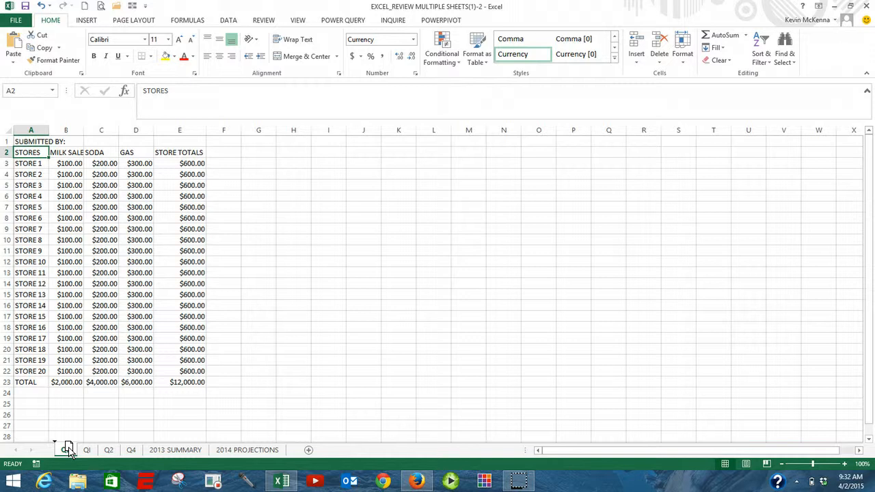
pyautogui.moveTo(66, 448); pyautogui.dragTo(127, 449)
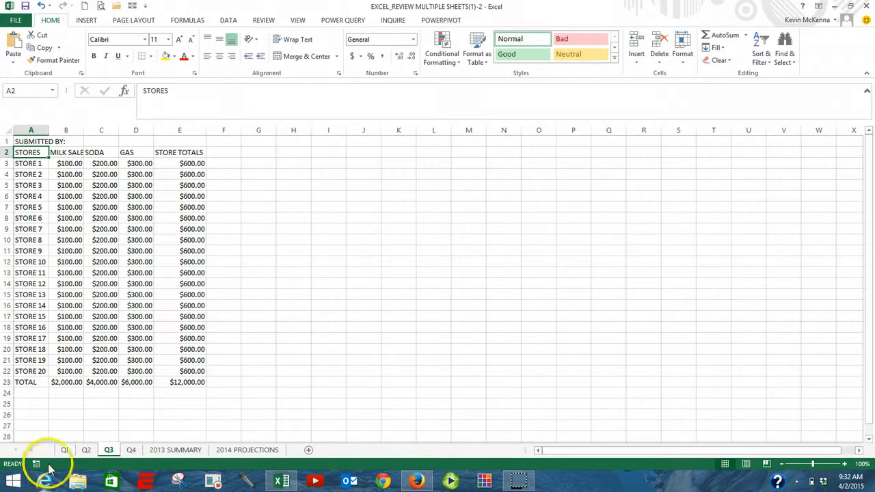
# Step: Review the Q2, Q3 and Q4 sheets and the recalculated 2013 SUMMARY totals
pyautogui.click(85, 450)
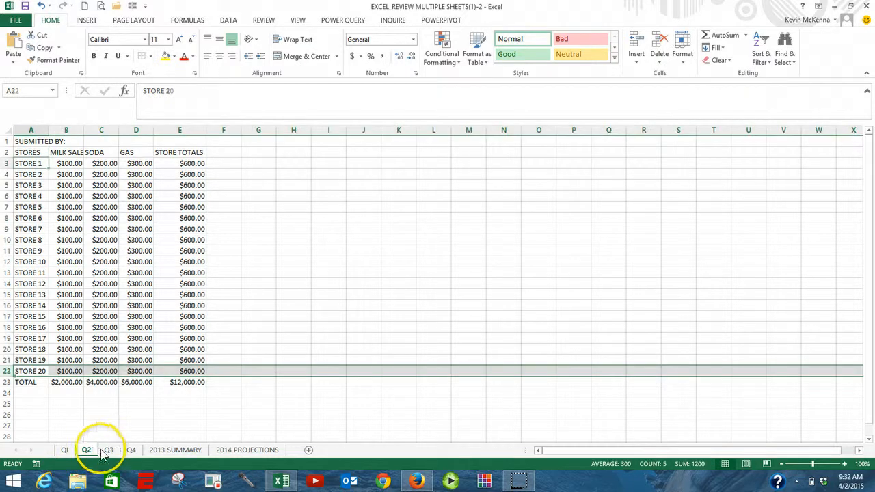
pyautogui.click(108, 449)
pyautogui.click(132, 449)
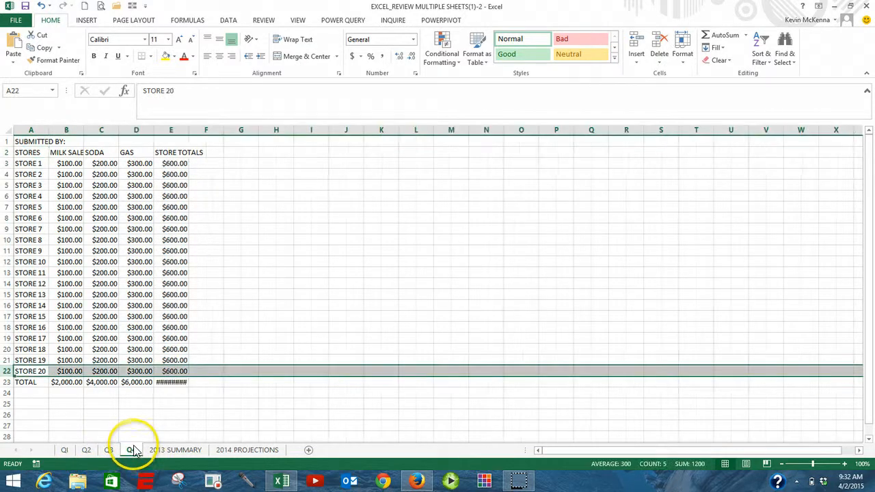
pyautogui.click(173, 450)
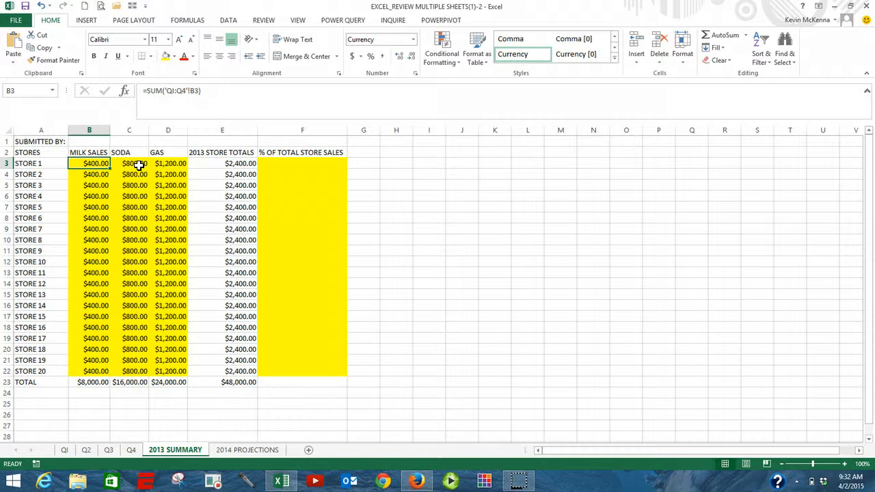
# Step: Group sheets Q1 through 2013 SUMMARY and set Narrow margins and Landscape orientation for them
pyautogui.click(65, 450)
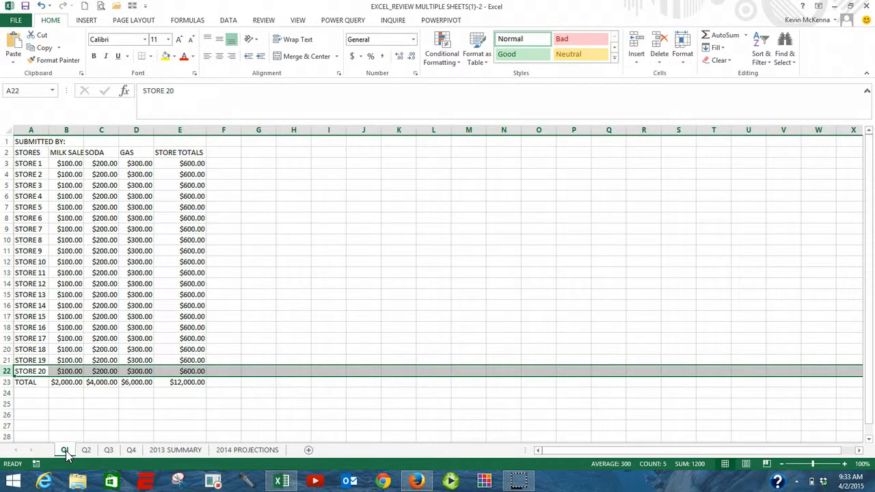
pyautogui.keyDown('shift'); pyautogui.click(177, 450); pyautogui.keyUp('shift')
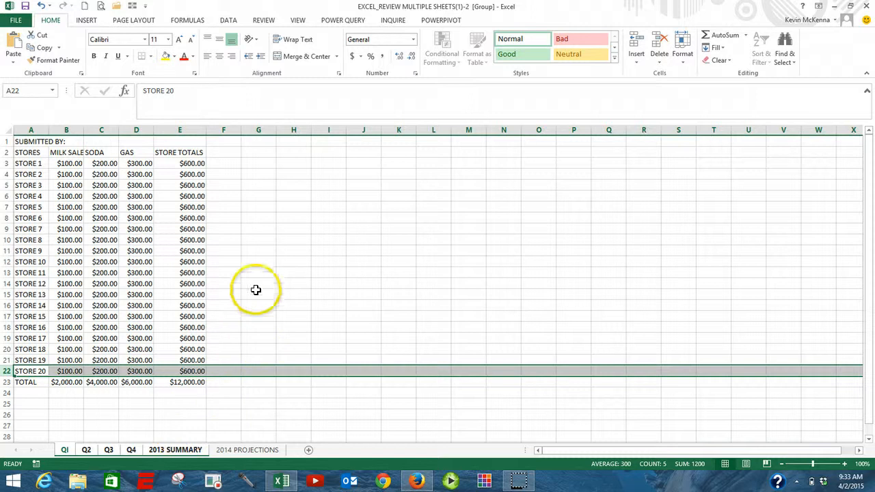
pyautogui.click(127, 22)
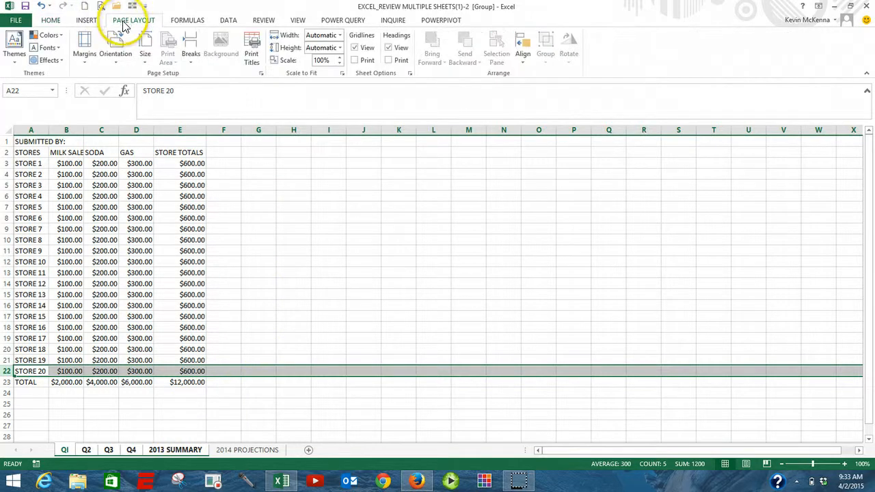
pyautogui.click(85, 64)
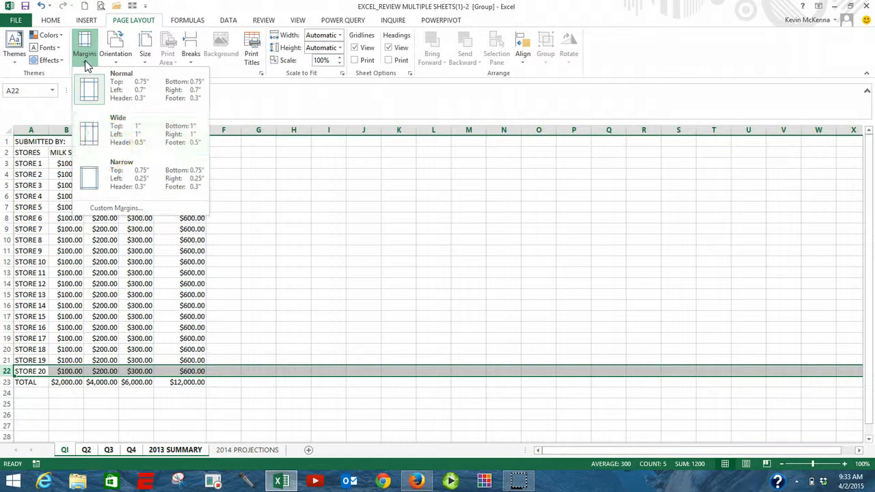
pyautogui.click(99, 182)
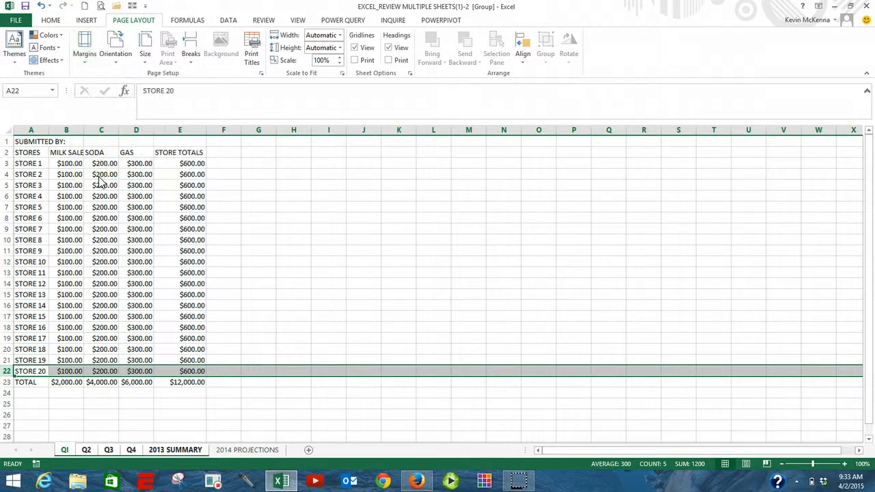
pyautogui.click(116, 64)
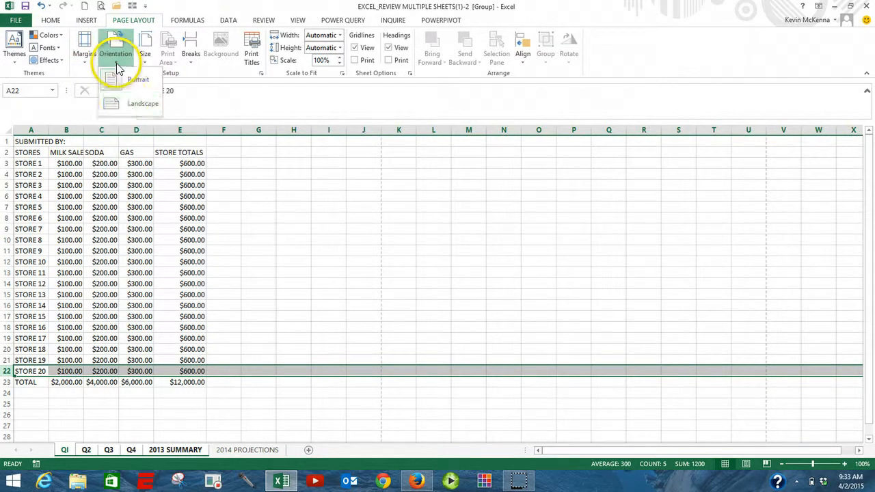
pyautogui.click(127, 104)
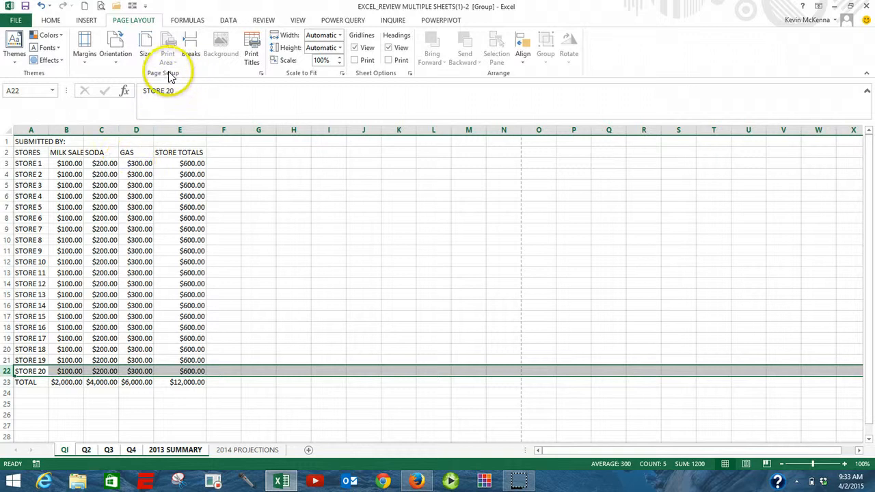
# Step: Create a custom header with the page number in the left section and the sheet name in the center section
pyautogui.click(262, 73)
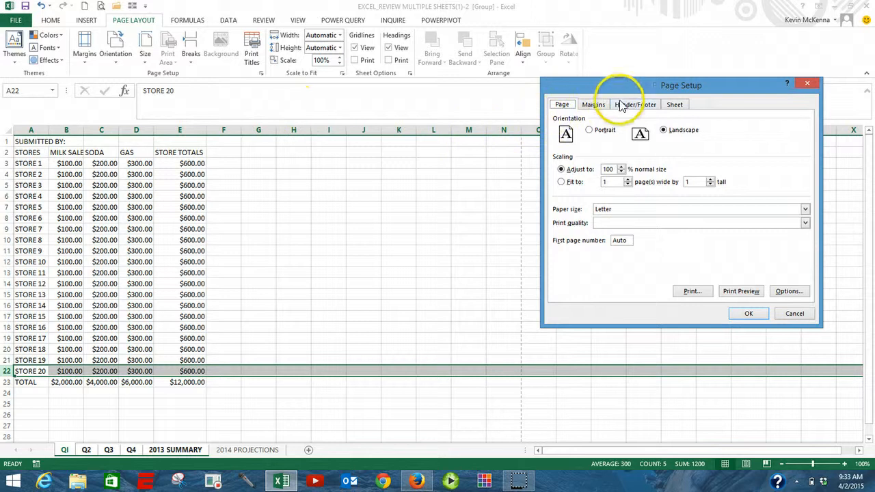
pyautogui.click(628, 107)
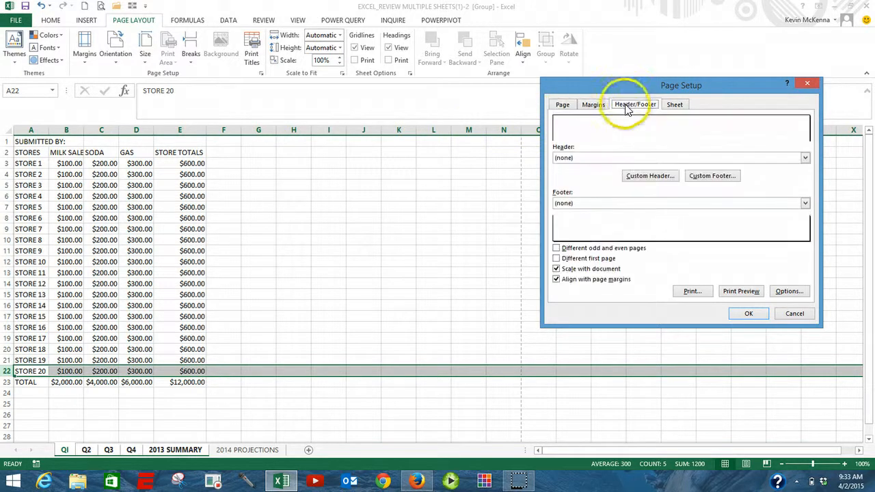
pyautogui.click(659, 178)
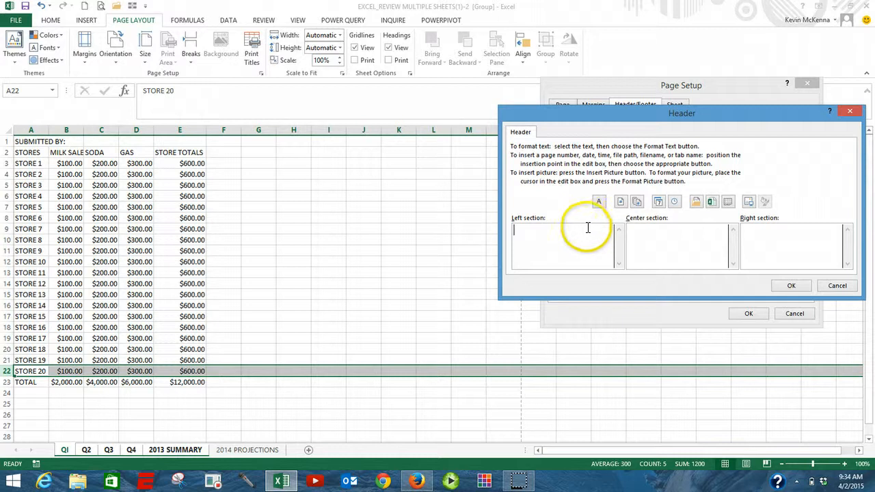
pyautogui.click(622, 207)
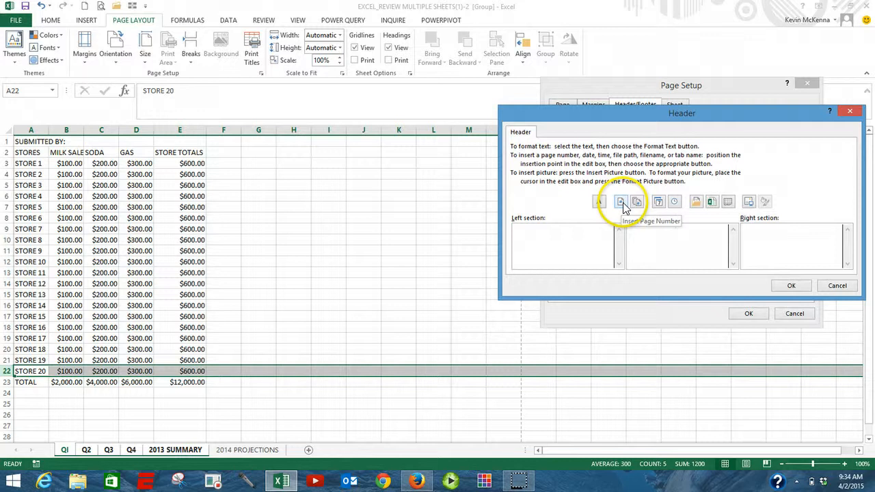
pyautogui.click(622, 202)
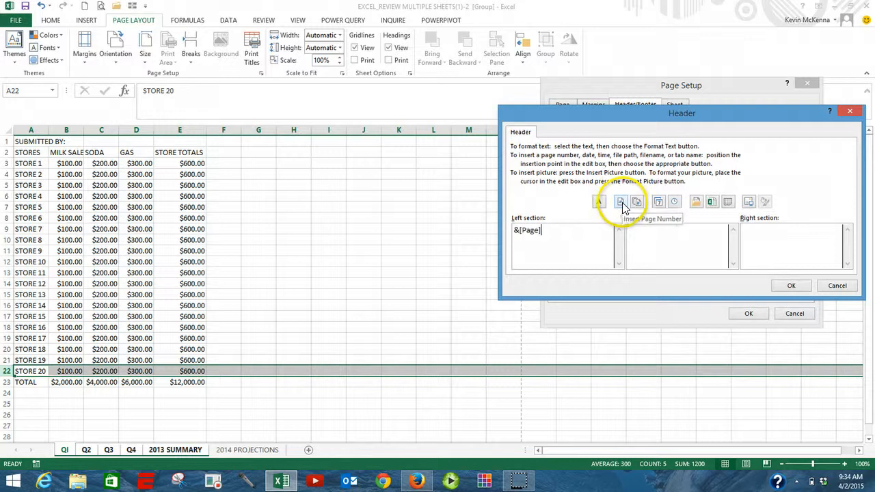
pyautogui.click(675, 241)
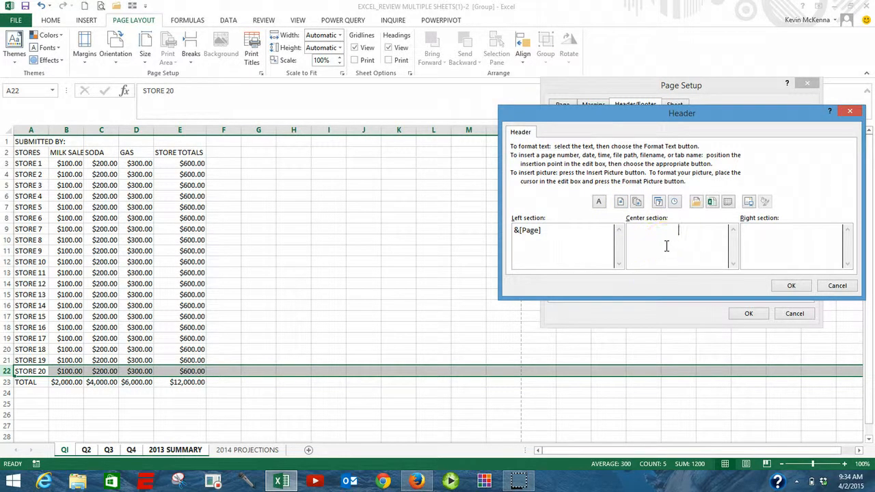
pyautogui.click(728, 202)
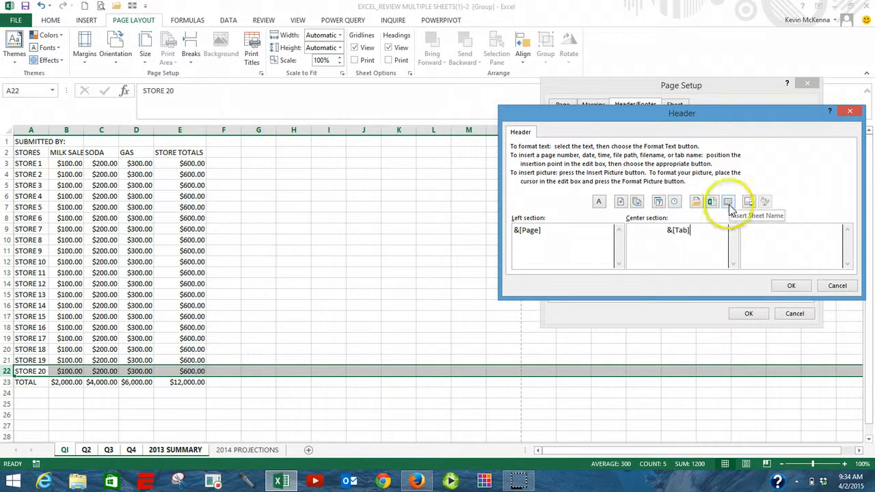
pyautogui.click(791, 286)
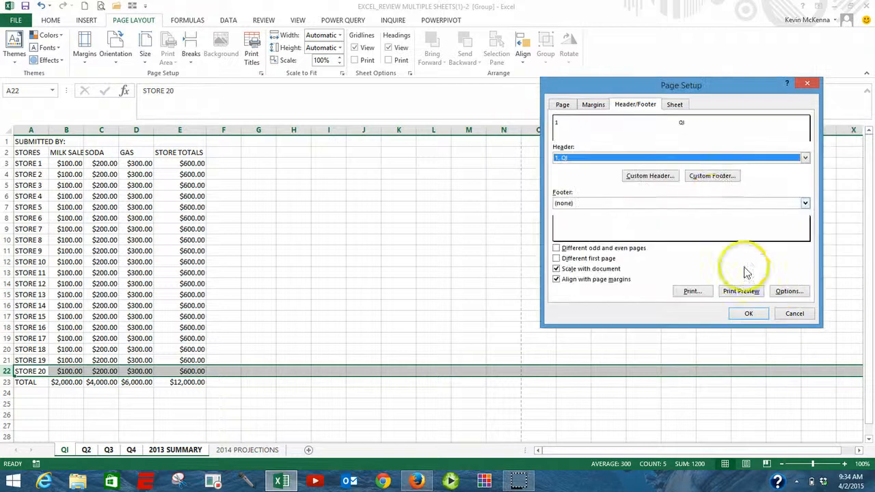
# Step: Create a custom footer with the file name in the left section and close Page Setup
pyautogui.click(715, 176)
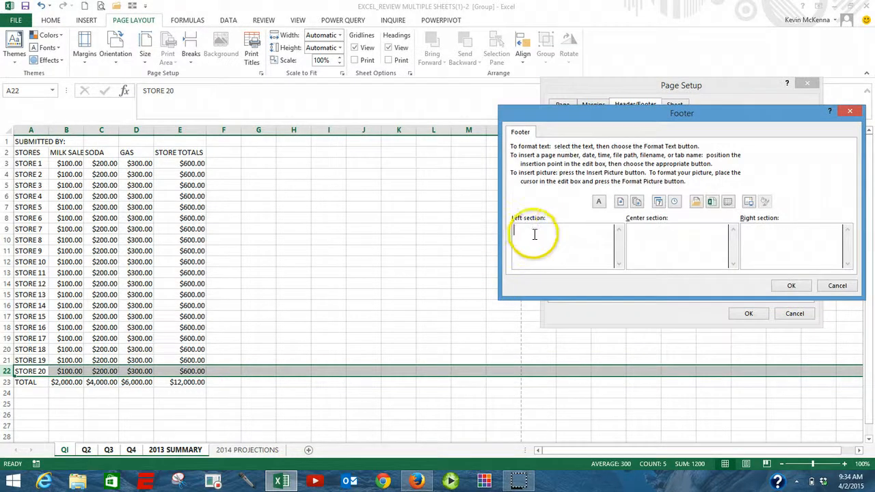
pyautogui.click(714, 205)
pyautogui.click(790, 286)
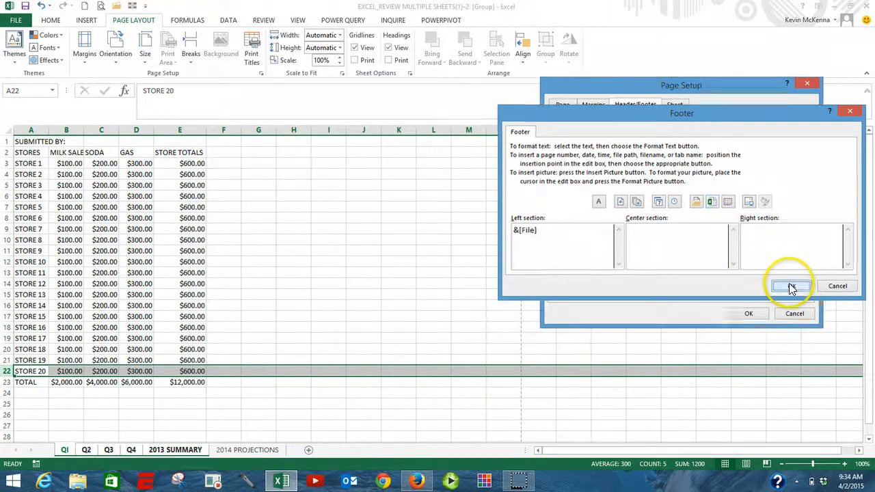
pyautogui.click(749, 297)
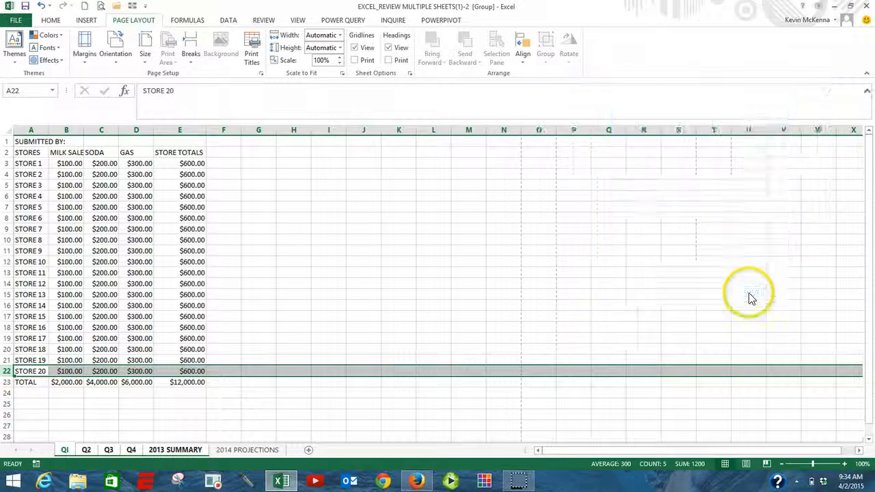
# Step: Open the print preview and page through all five grouped sheets
pyautogui.hotkey('ctrl', 'p')
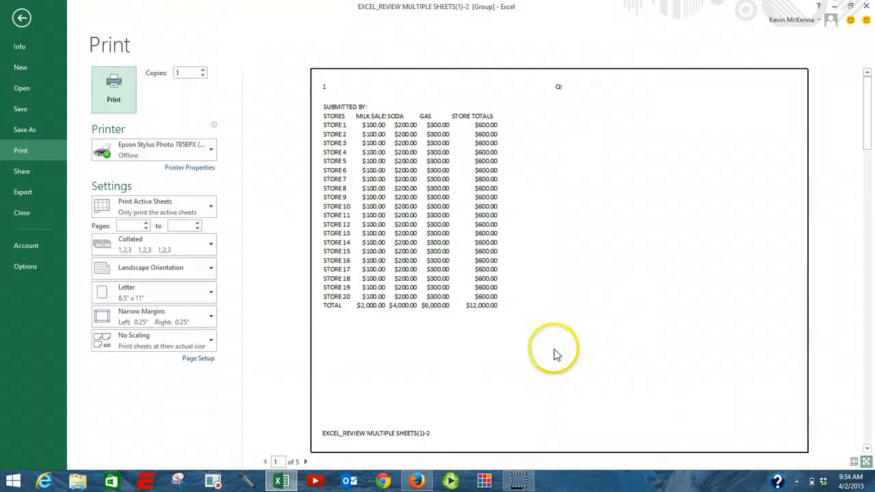
pyautogui.click(306, 463)
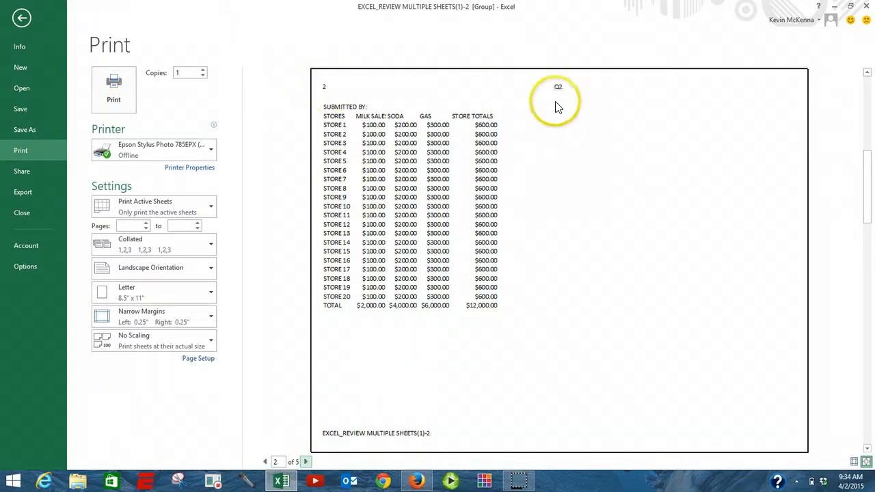
pyautogui.click(305, 462)
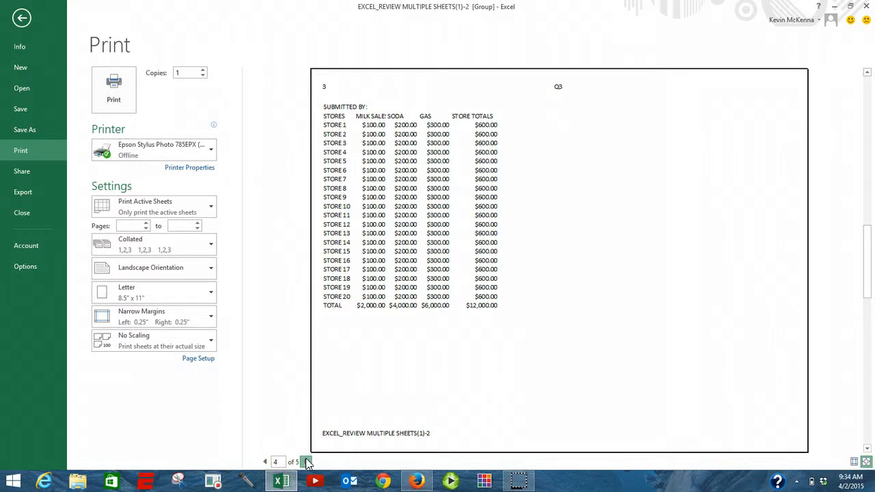
pyautogui.click(305, 462)
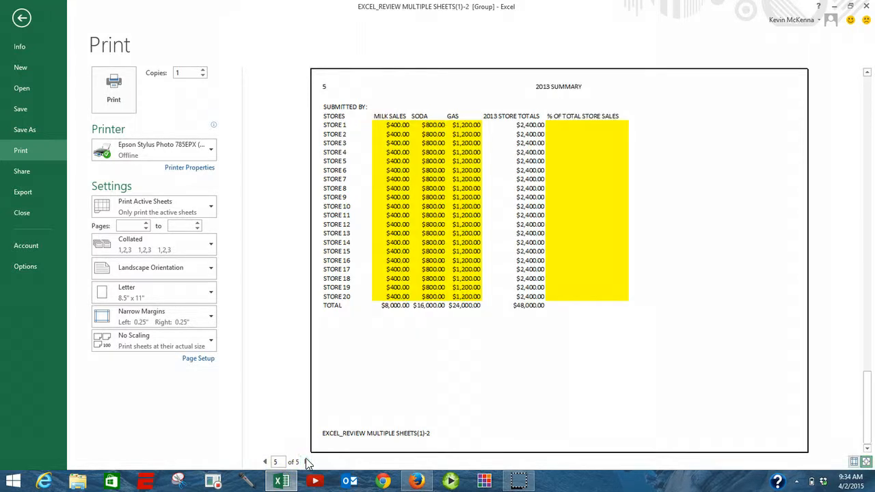
pyautogui.click(327, 459)
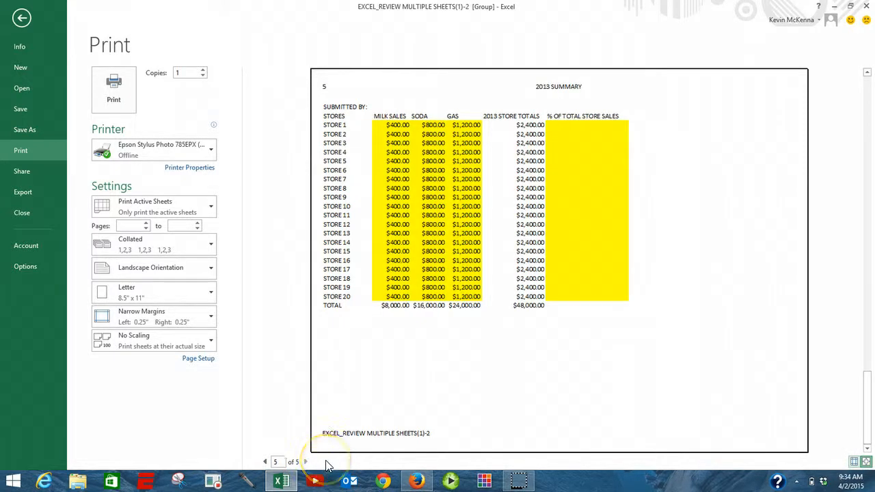